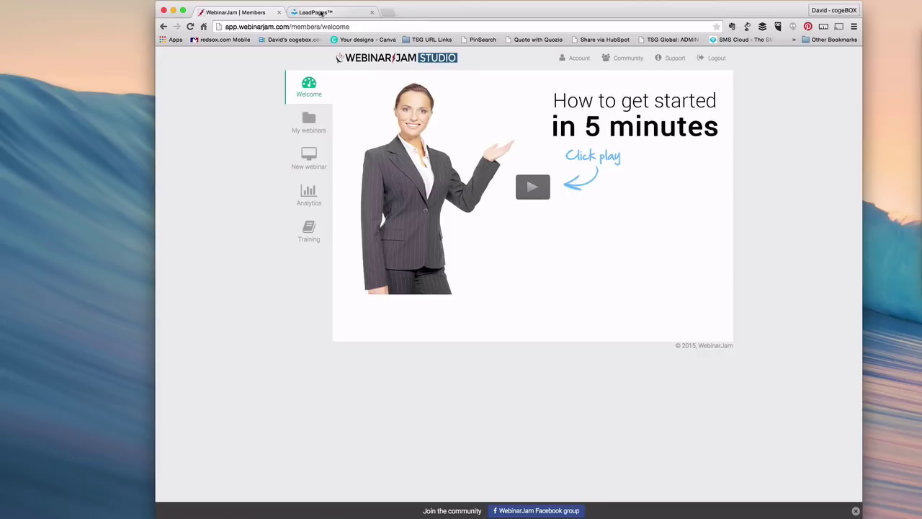
# Step: Log in to LeadPages with the saved credentials and open the WebinarJam connection page in the account's integrations
pyautogui.click(320, 13)
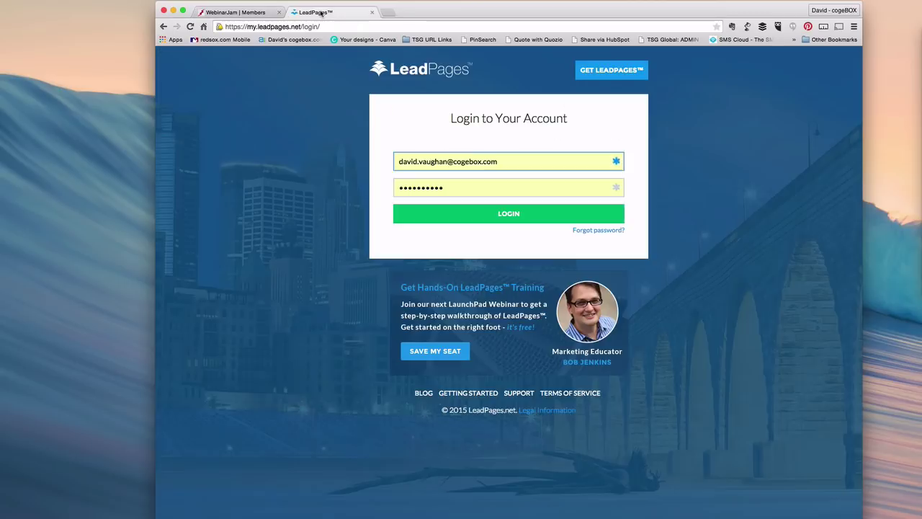
pyautogui.click(513, 215)
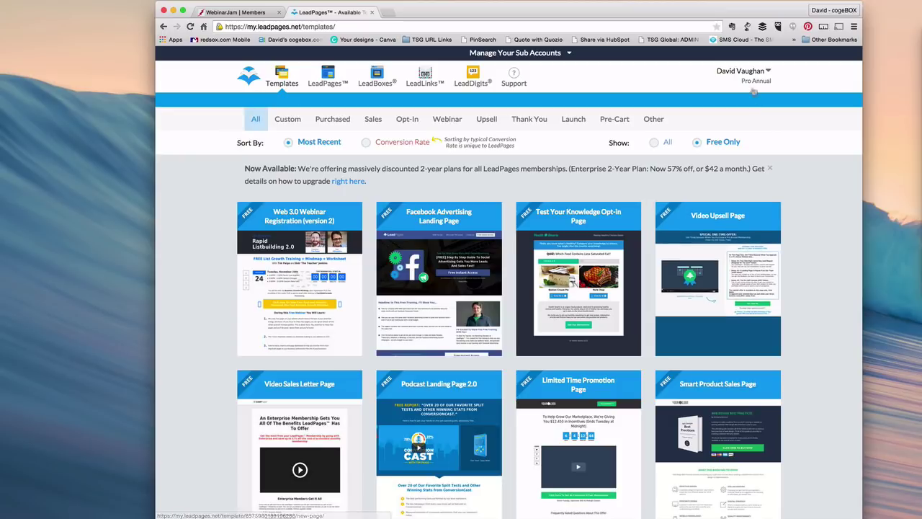
pyautogui.click(753, 78)
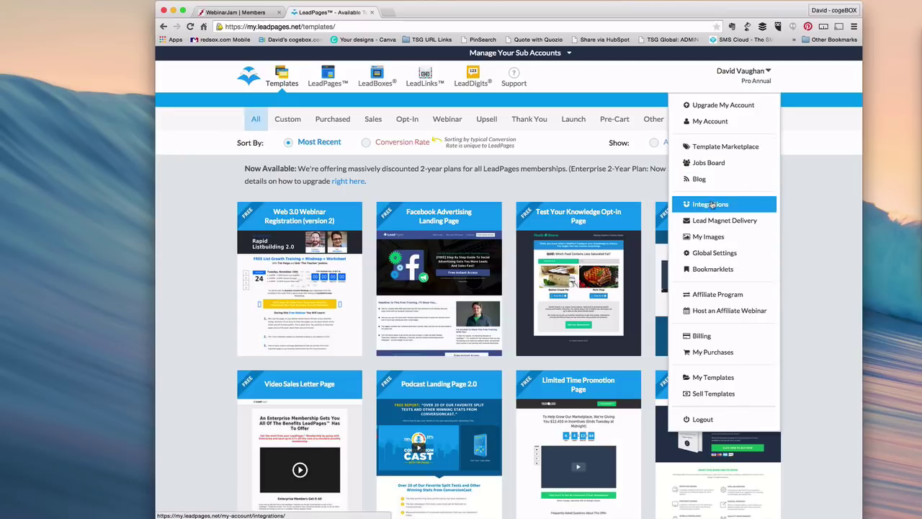
pyautogui.click(711, 205)
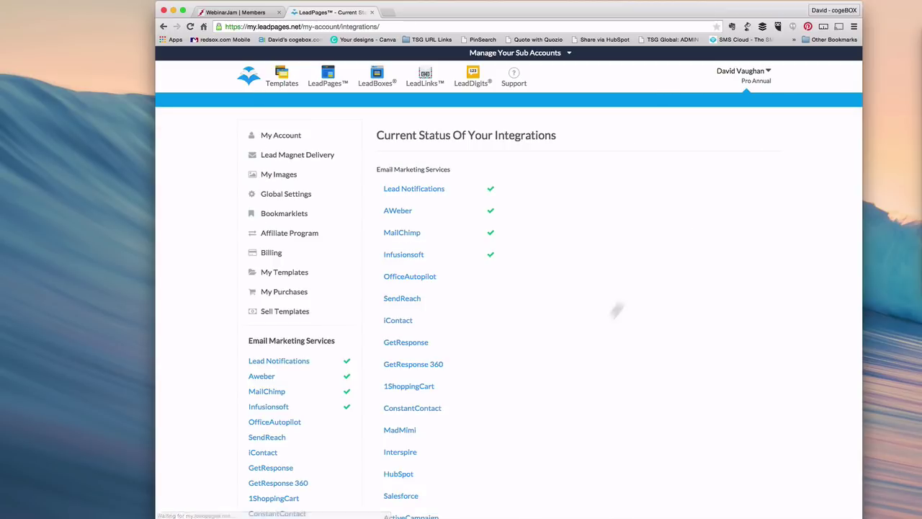
pyautogui.scroll(-10, 533, 397)
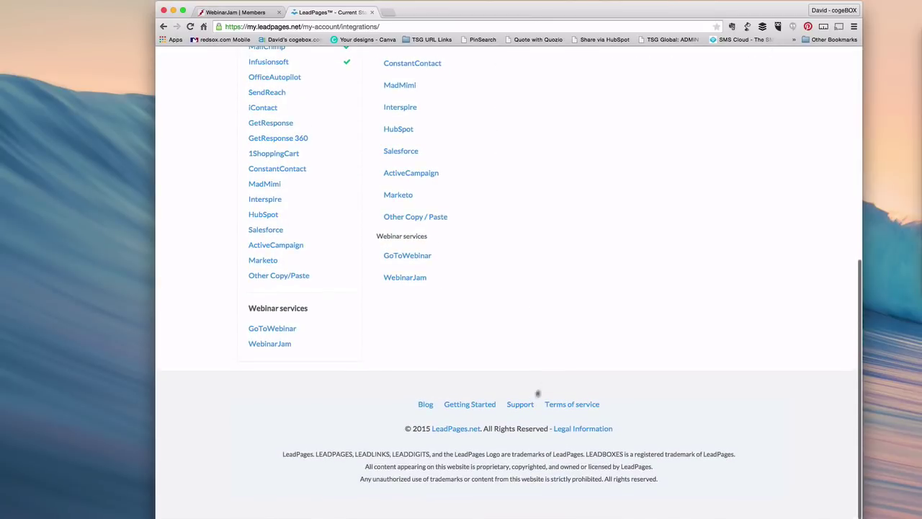
pyautogui.click(398, 284)
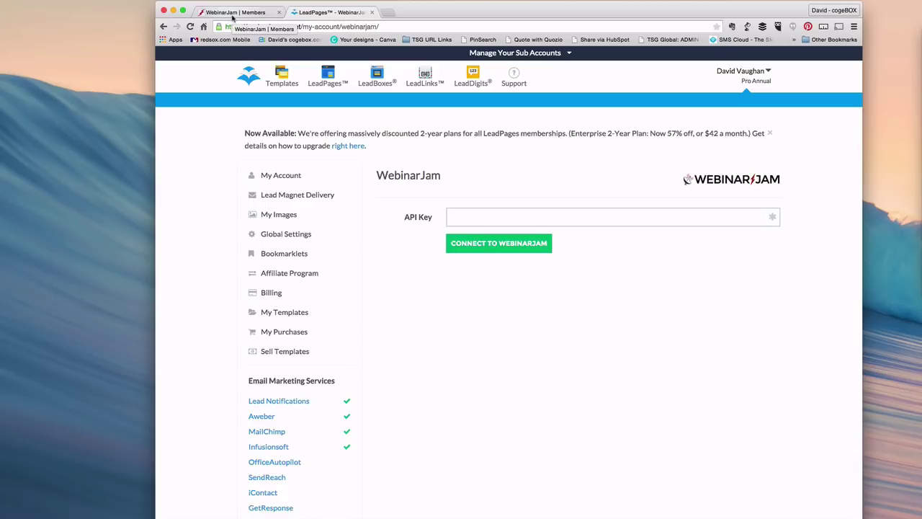
# Step: Switch to WebinarJam and open the webinar "This is a test of WJ Studio" for editing
pyautogui.click(233, 13)
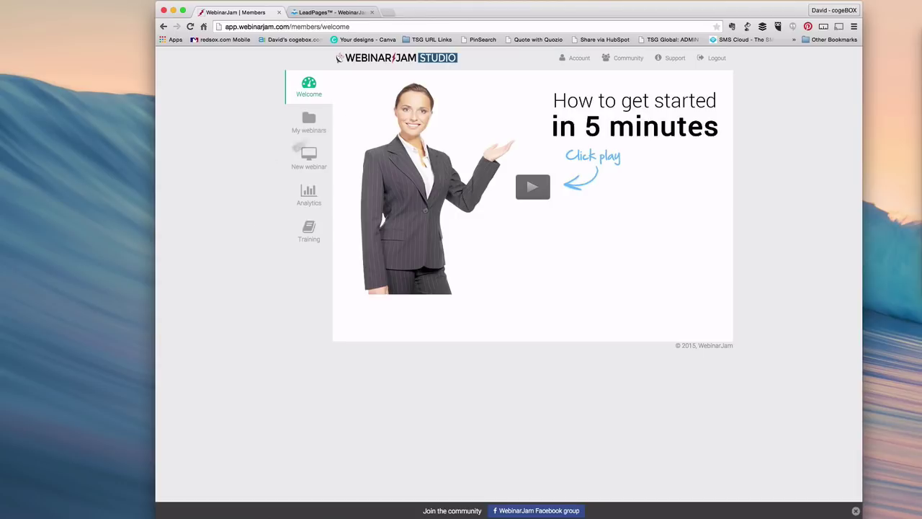
pyautogui.click(309, 123)
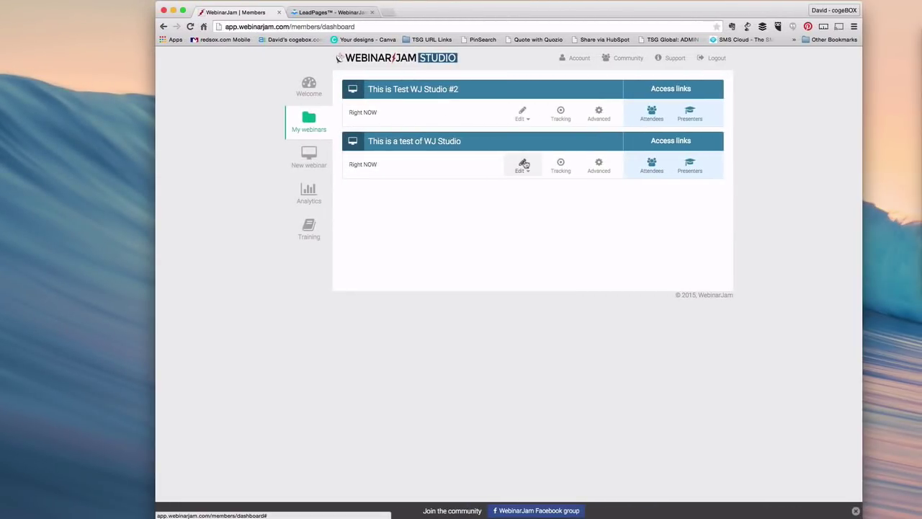
pyautogui.click(524, 164)
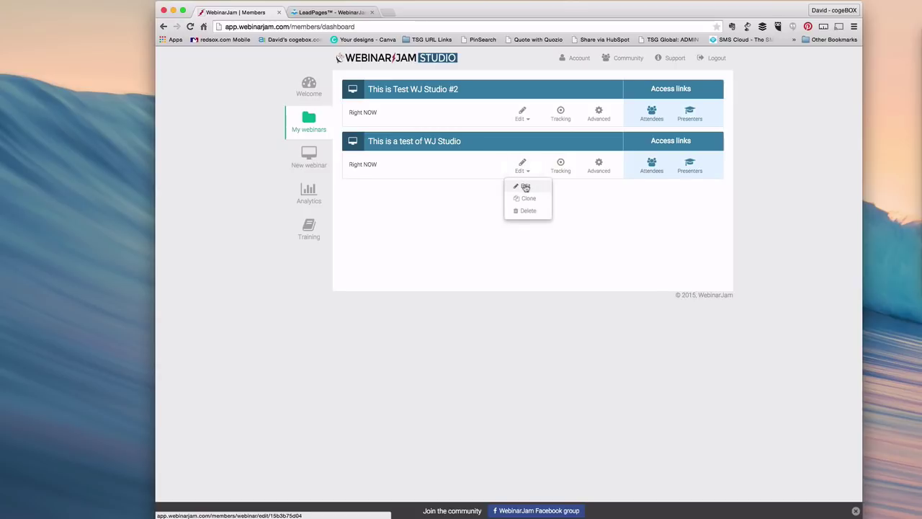
pyautogui.click(525, 188)
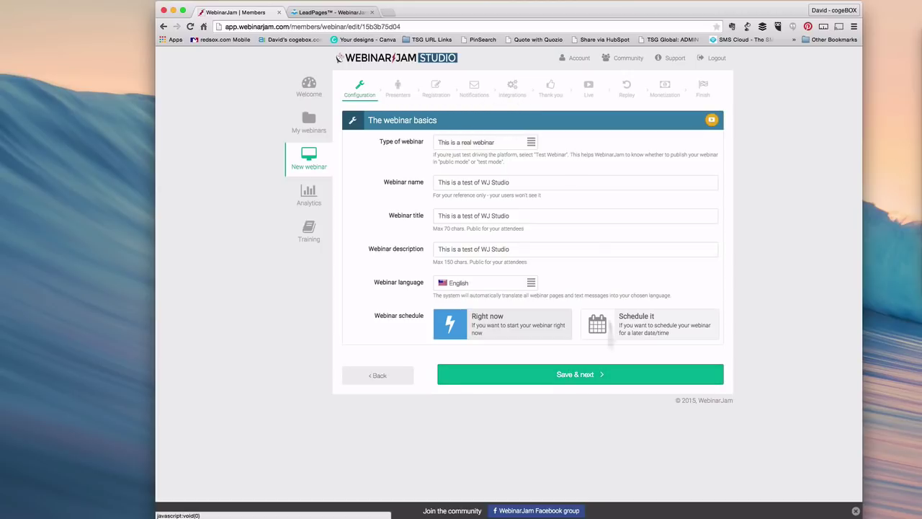
# Step: Save through the webinar's setup stages to reach its Integrations stage, leaving the existing settings as they are
pyautogui.click(577, 374)
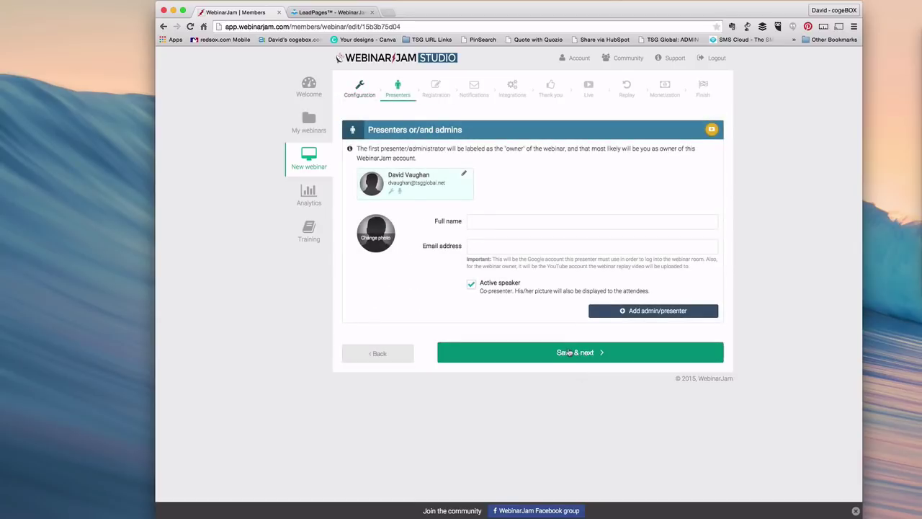
pyautogui.click(567, 352)
pyautogui.click(573, 270)
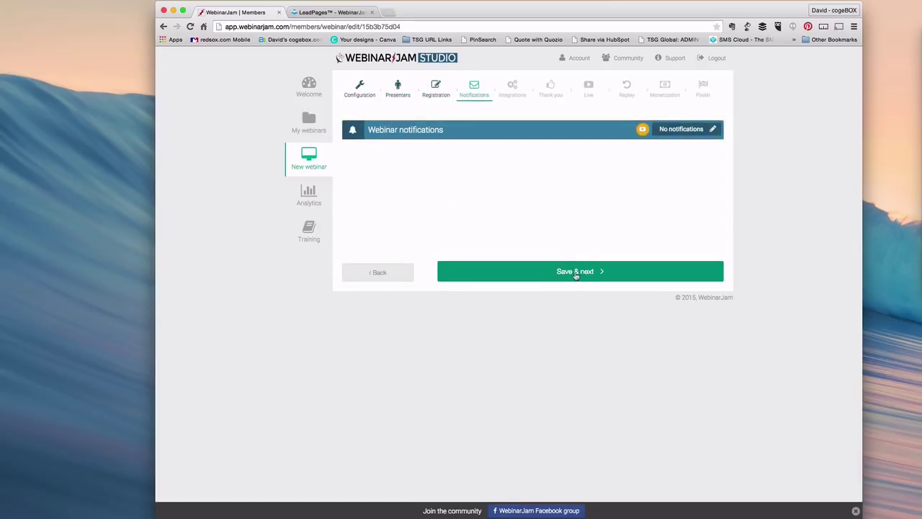
pyautogui.click(575, 272)
pyautogui.click(575, 274)
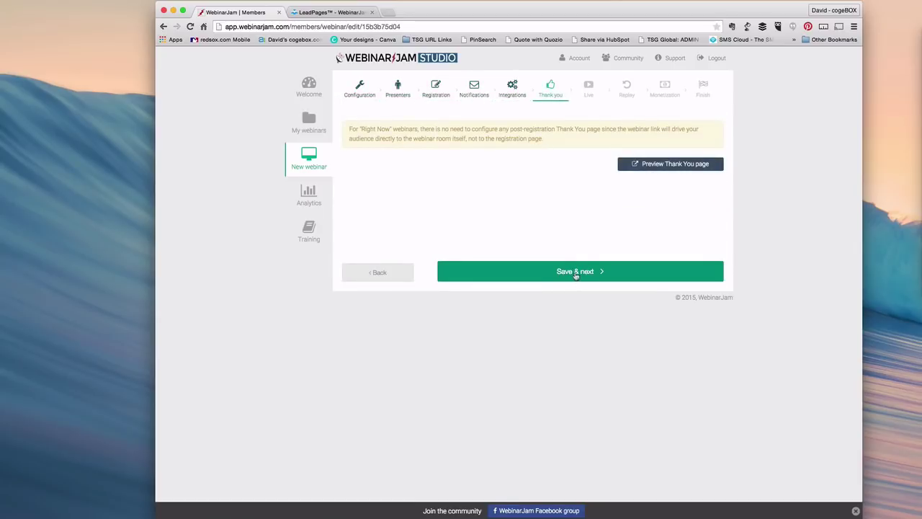
pyautogui.click(376, 272)
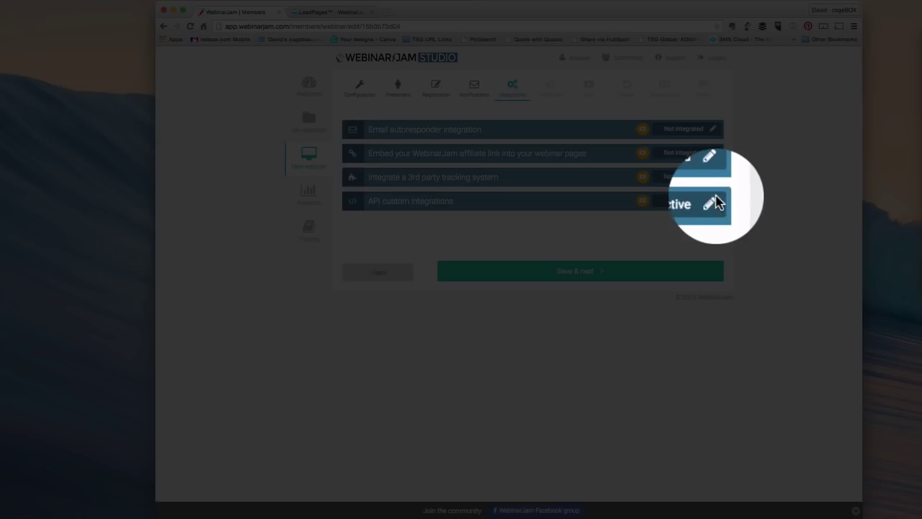
# Step: Copy the API key from the webinar's API custom integrations and confirm the integration to activate it
pyautogui.click(713, 201)
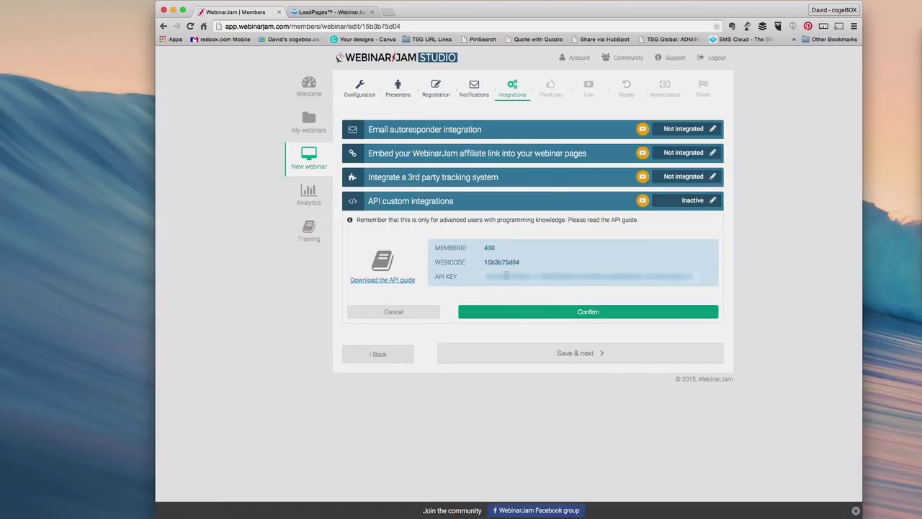
pyautogui.doubleClick(485, 275)
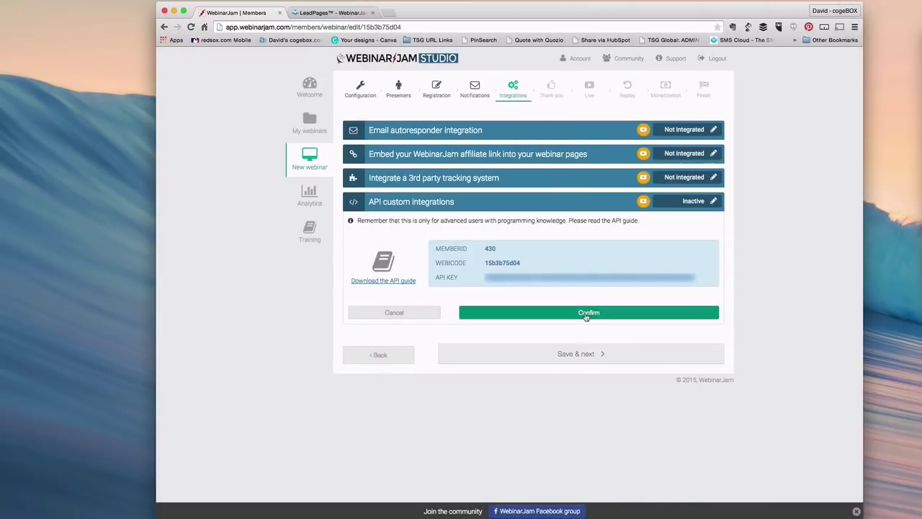
pyautogui.click(586, 315)
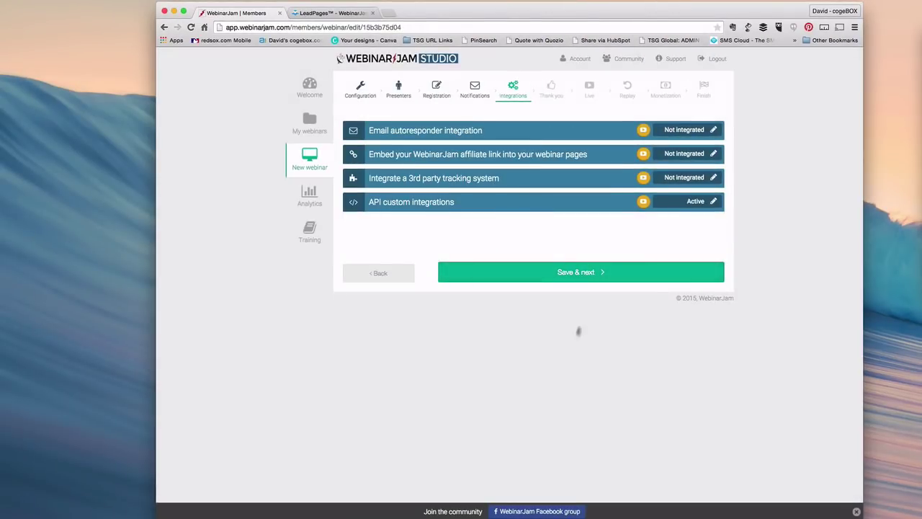
# Step: Switch back to LeadPages, paste the API key into the WebinarJam integration's API Key field and connect to WebinarJam
pyautogui.click(334, 14)
pyautogui.click(477, 217)
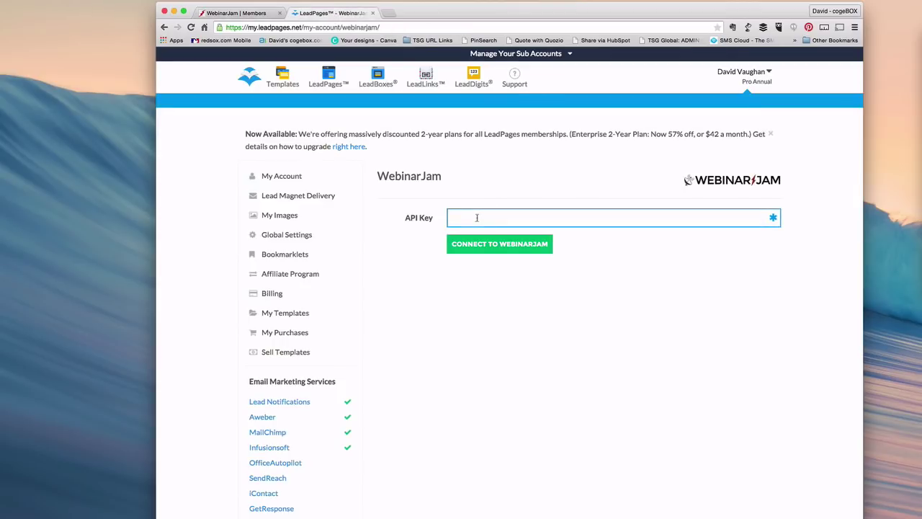
pyautogui.press('super+v')
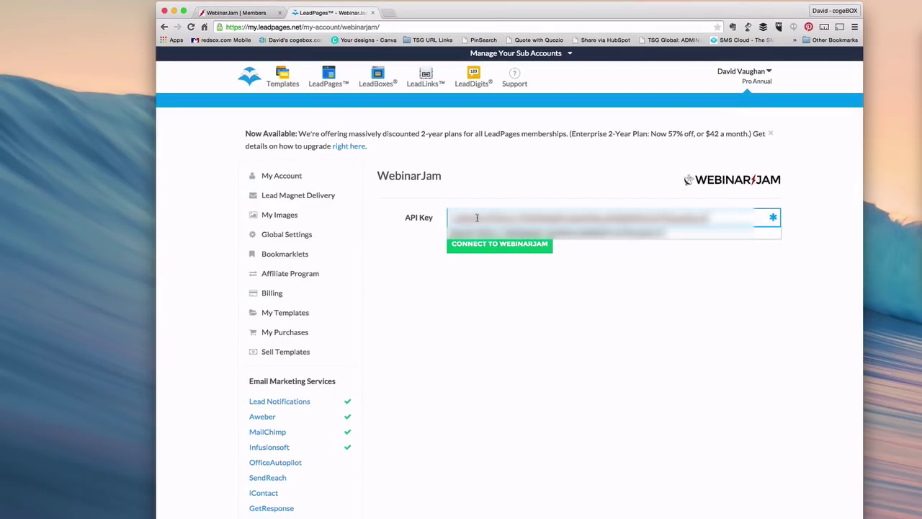
pyautogui.click(590, 268)
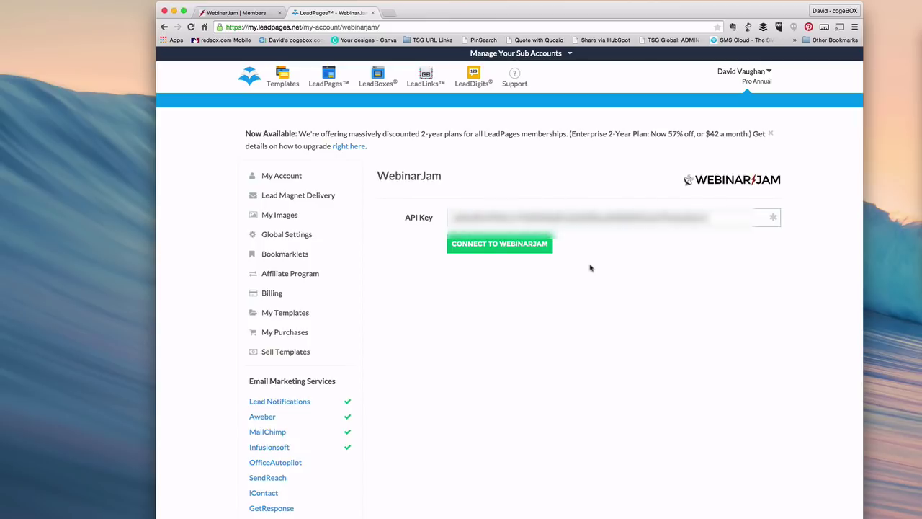
pyautogui.click(506, 245)
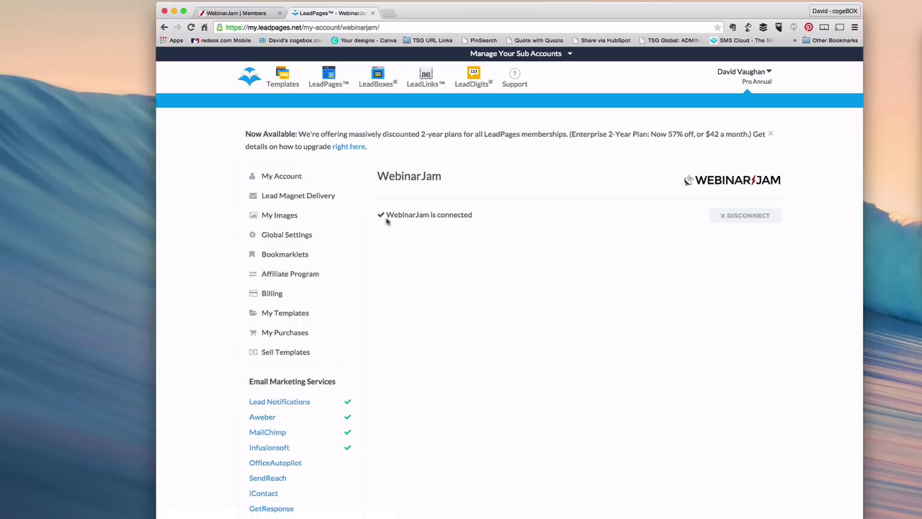
# Step: Create a new page from the Web 3.0 Webinar Registration (version 2) template with the industry set to Other
pyautogui.click(280, 76)
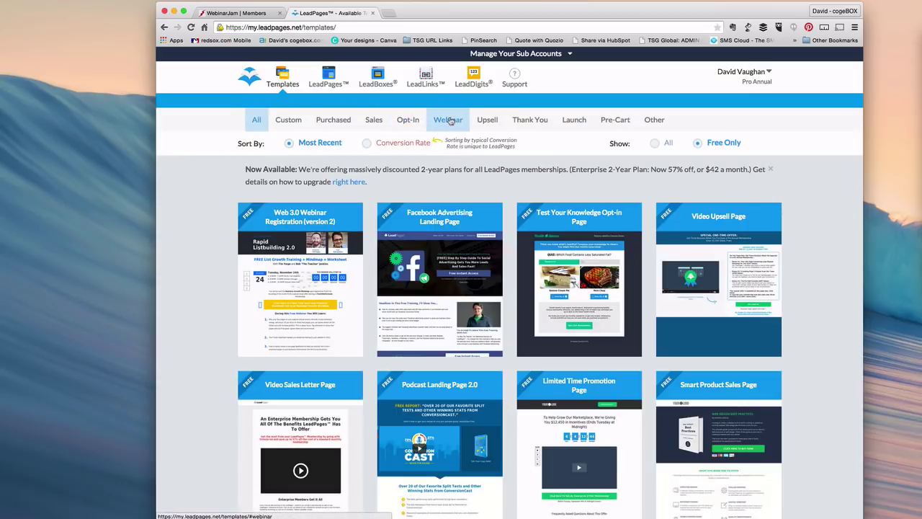
pyautogui.click(306, 324)
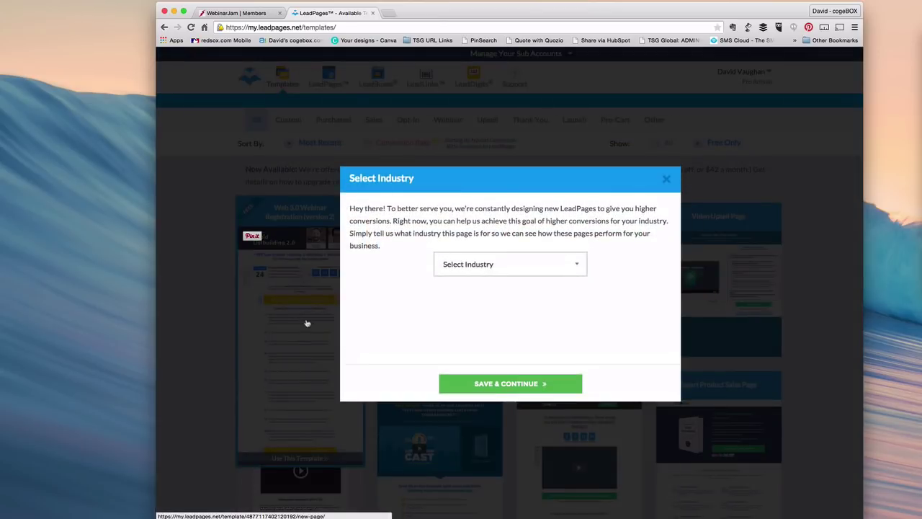
pyautogui.click(556, 264)
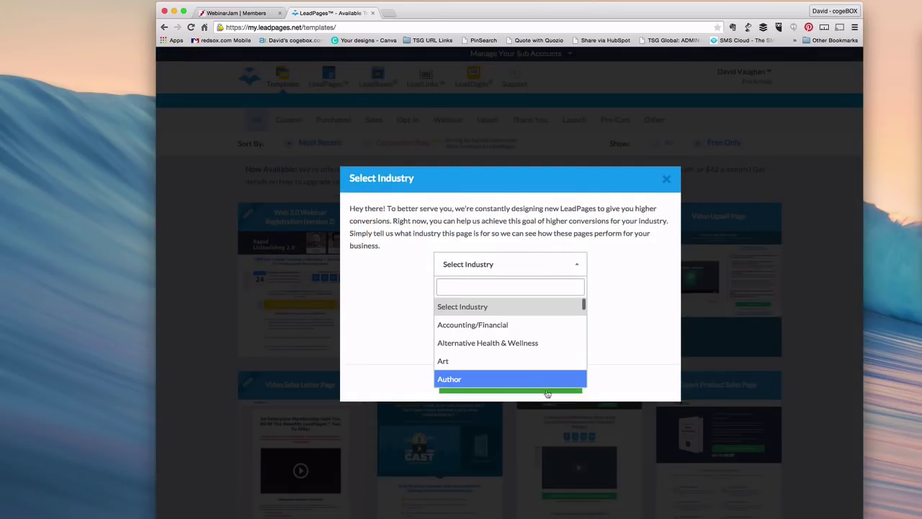
pyautogui.scroll(-10, 531, 370)
pyautogui.click(475, 379)
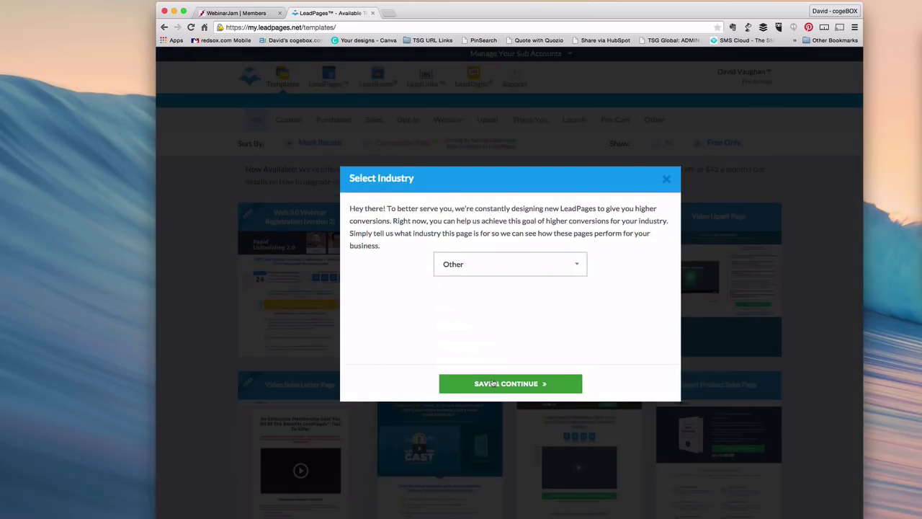
pyautogui.click(494, 383)
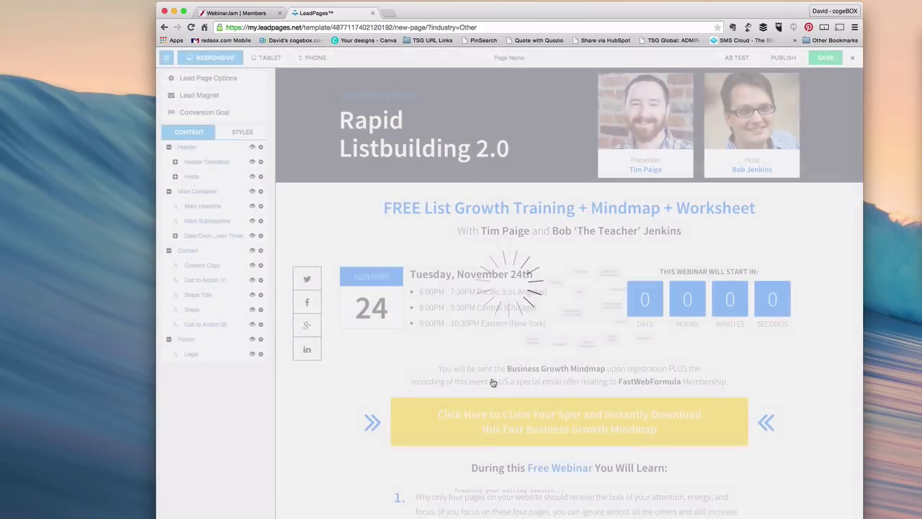
# Step: Open the integration settings of the page's yellow call-to-action form and integrate the form with InfusionSoft
pyautogui.click(604, 422)
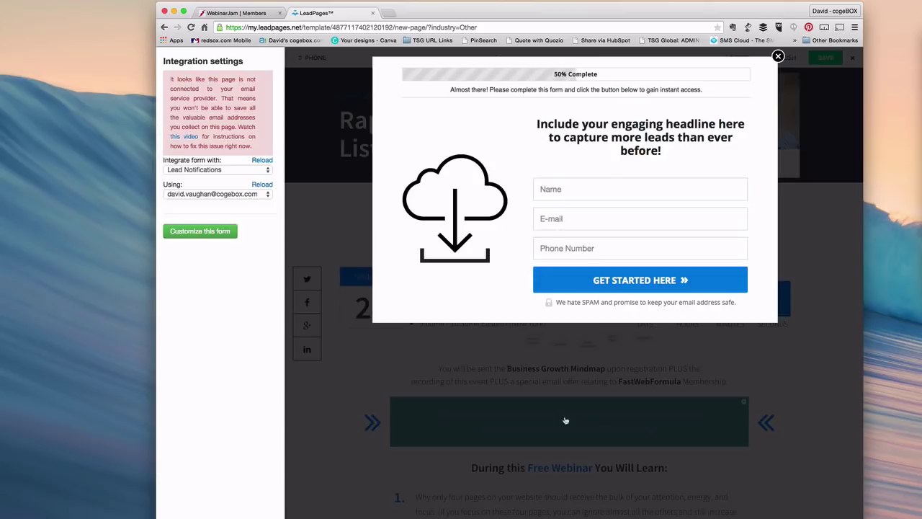
pyautogui.click(242, 171)
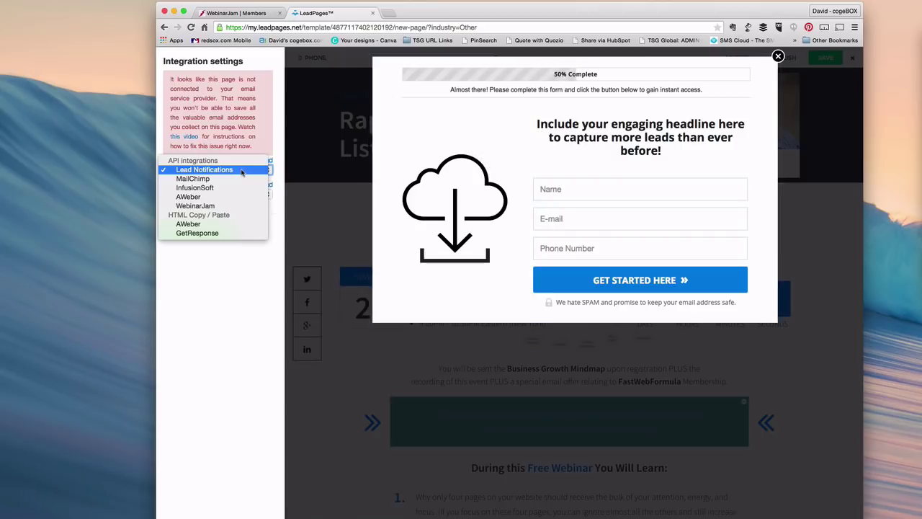
pyautogui.click(198, 188)
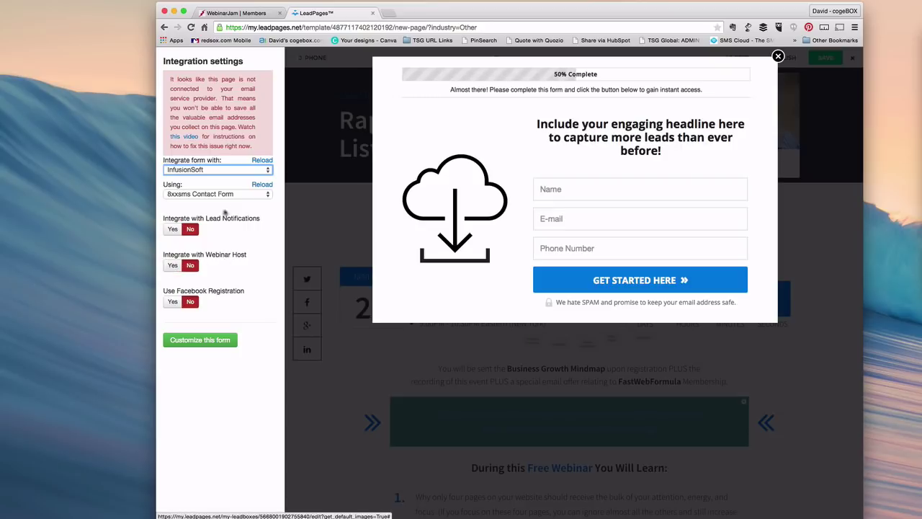
pyautogui.click(250, 169)
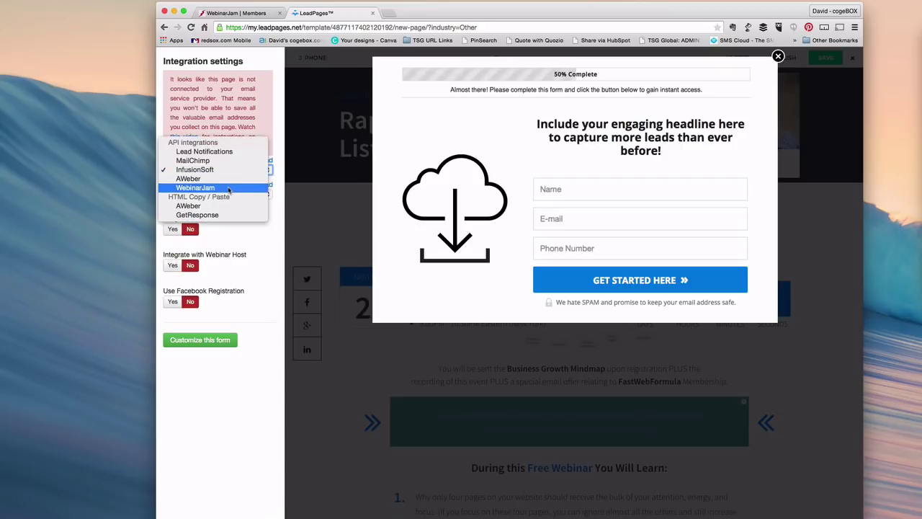
pyautogui.click(252, 282)
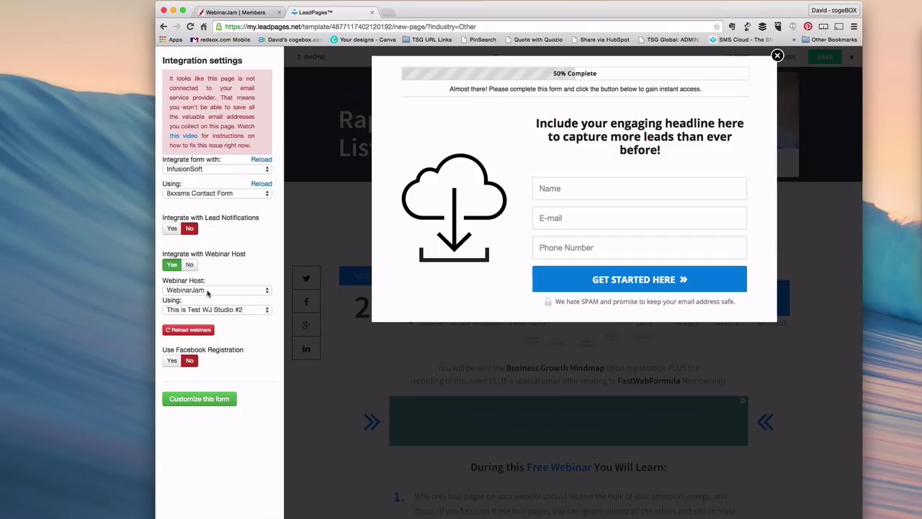
# Step: Integrate the form with the WebinarJam webinar host, using the webinar "This is Test WJ Studio #2"
pyautogui.click(207, 292)
pyautogui.click(209, 290)
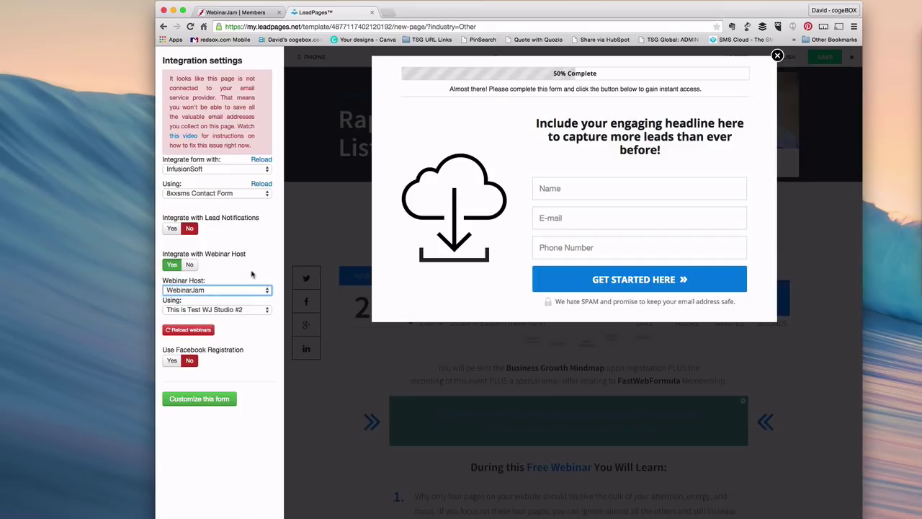
pyautogui.click(261, 311)
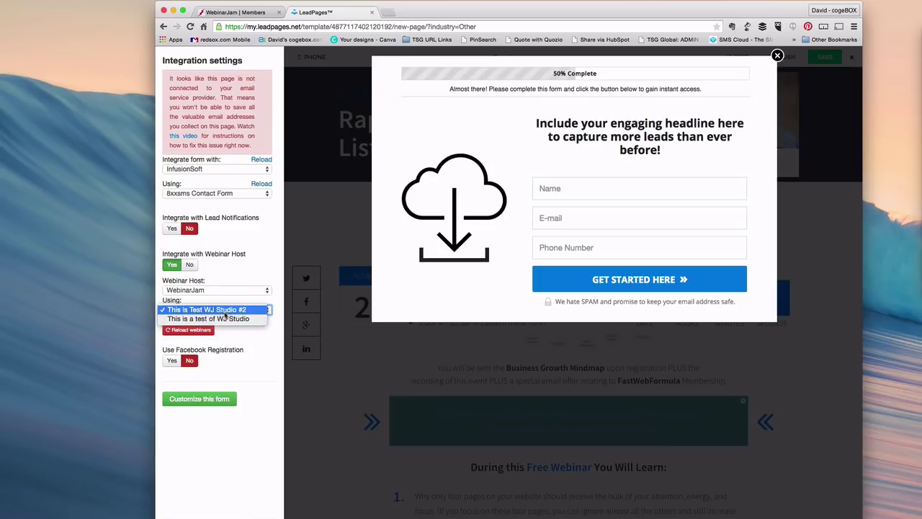
pyautogui.click(228, 322)
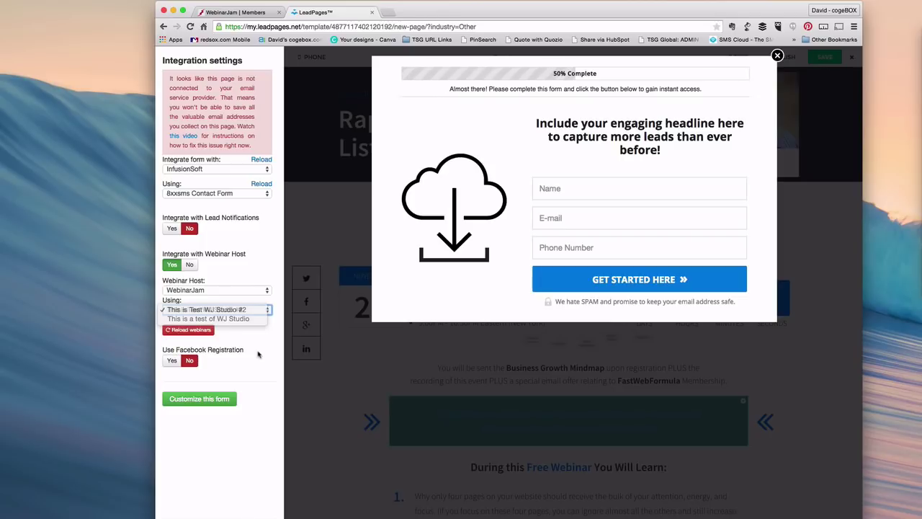